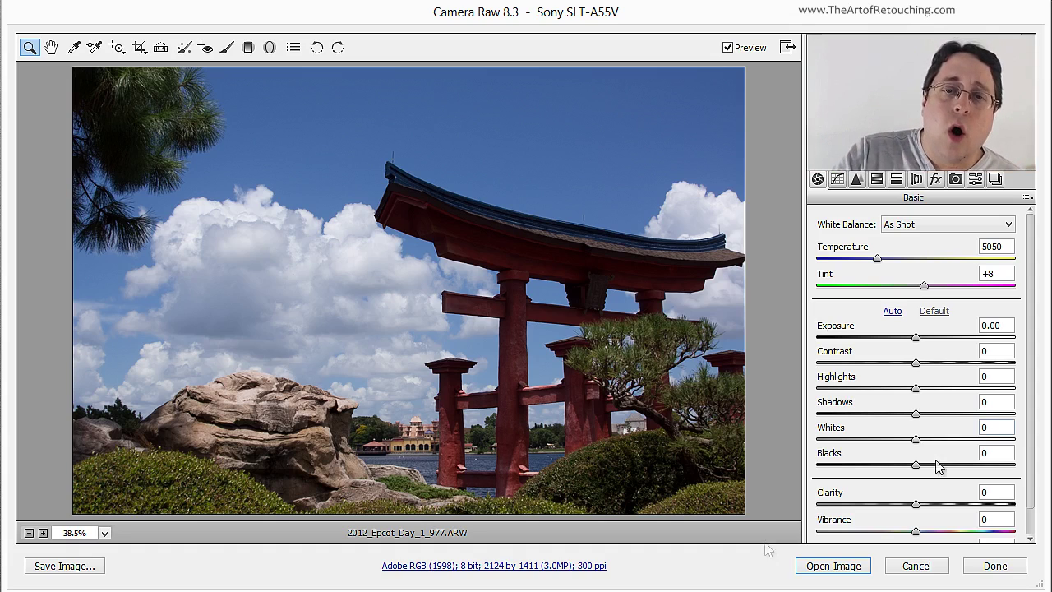
- Scroll the torii photo's Basic panel down until the Saturation slider shows
drag(1033, 288, 1034, 317)
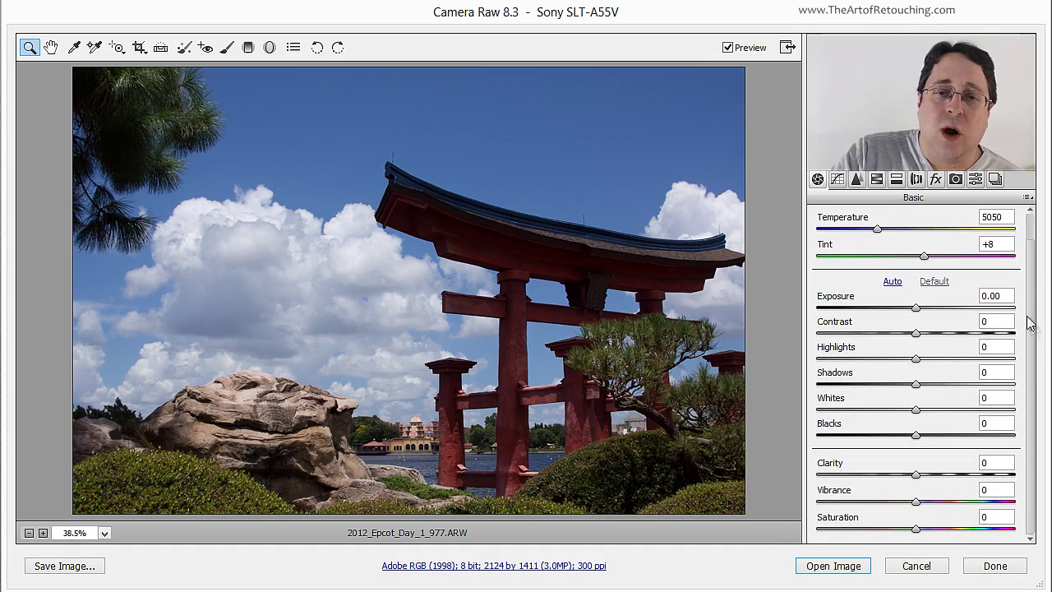
click(997, 296)
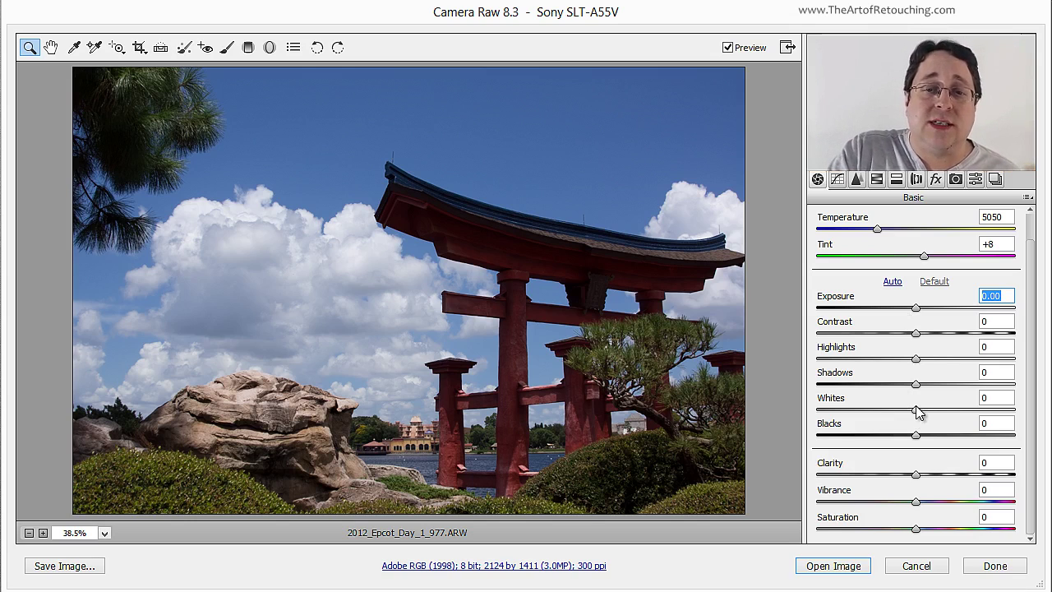
mouse_move(916, 409)
mouse_down()
mouse_move(1010, 411)
mouse_move(750, 416)
mouse_move(1033, 404)
mouse_move(806, 402)
mouse_move(915, 406)
mouse_up()
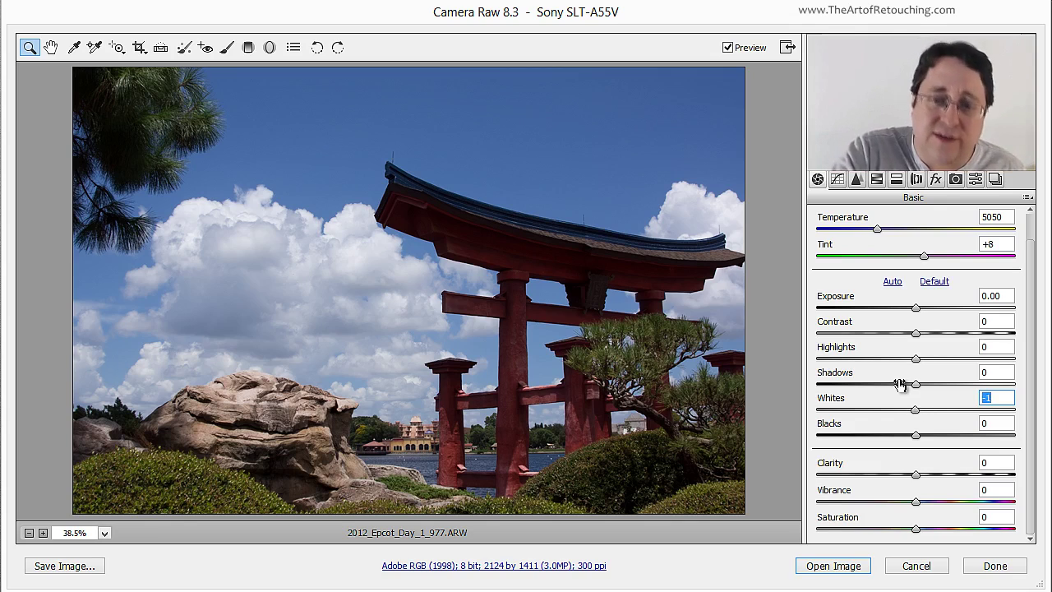
text(0)
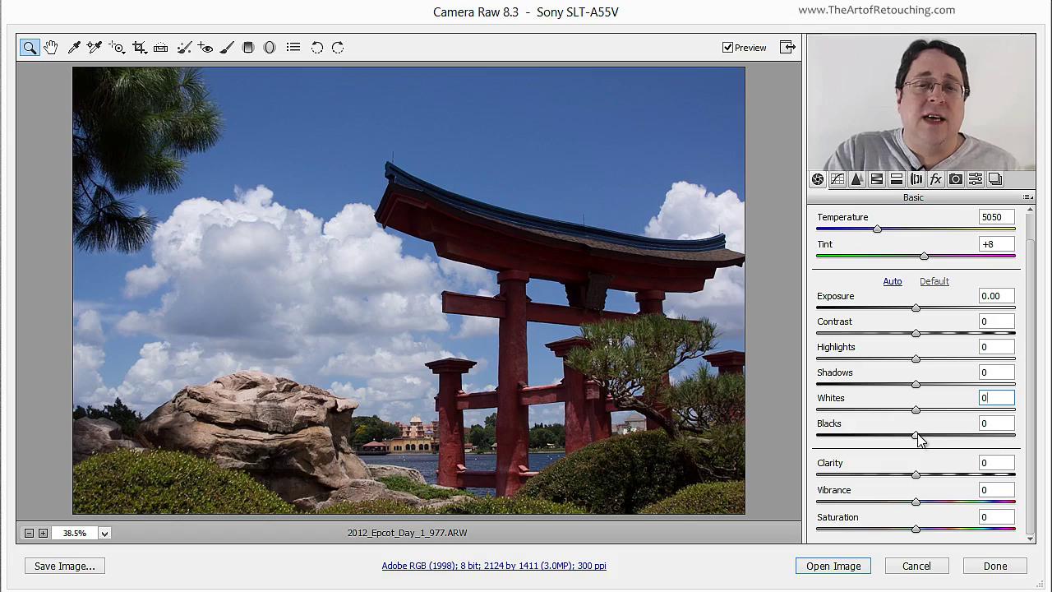
mouse_move(917, 438)
mouse_down()
mouse_move(754, 429)
mouse_move(970, 432)
mouse_move(904, 434)
mouse_move(958, 438)
mouse_move(919, 439)
mouse_up()
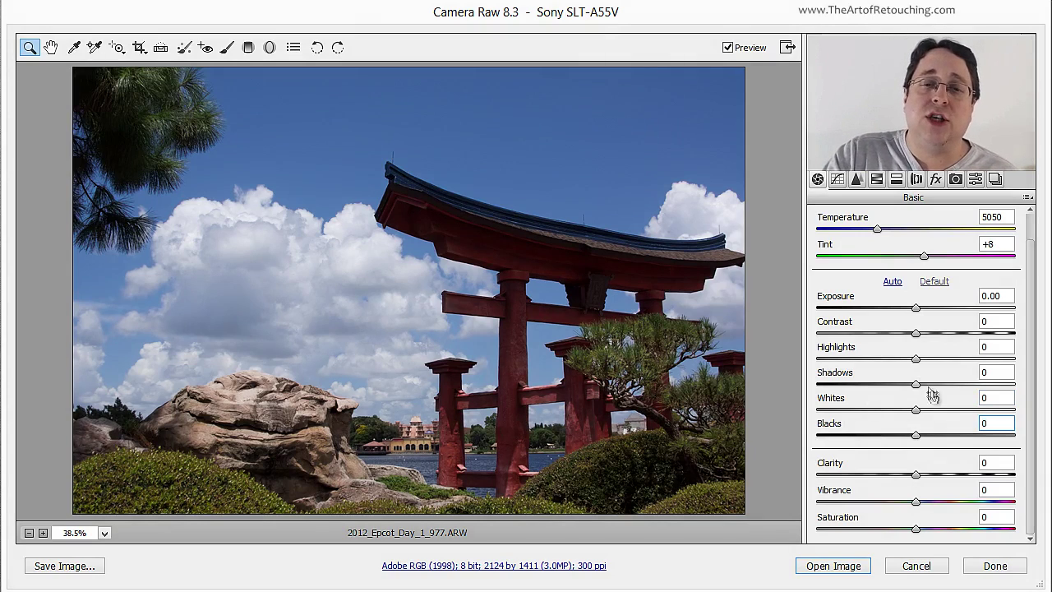
click(916, 384)
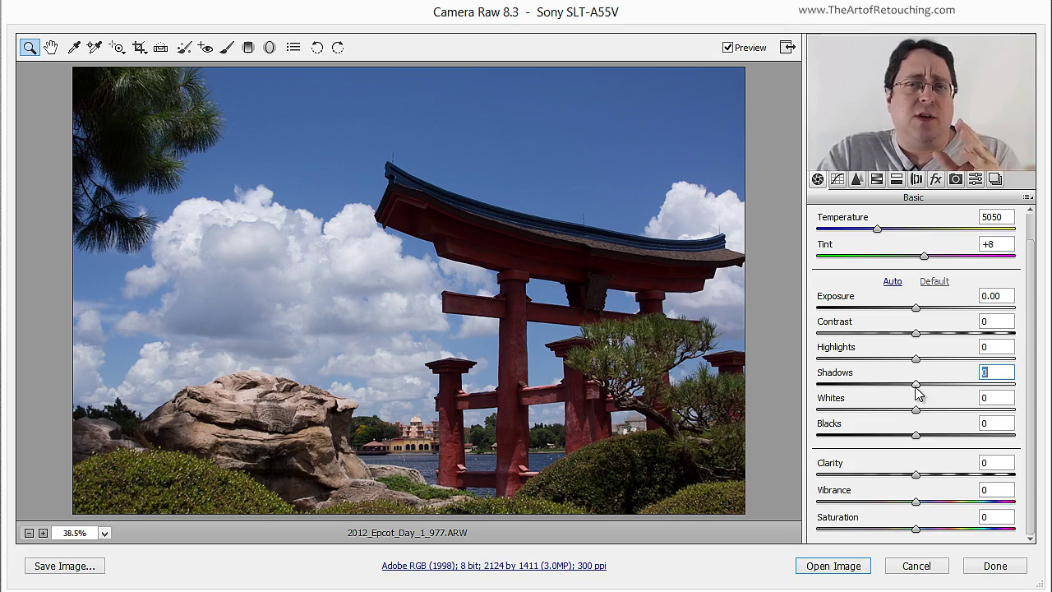
mouse_move(916, 384)
mouse_down()
mouse_move(805, 385)
mouse_move(1010, 392)
mouse_move(917, 401)
mouse_up()
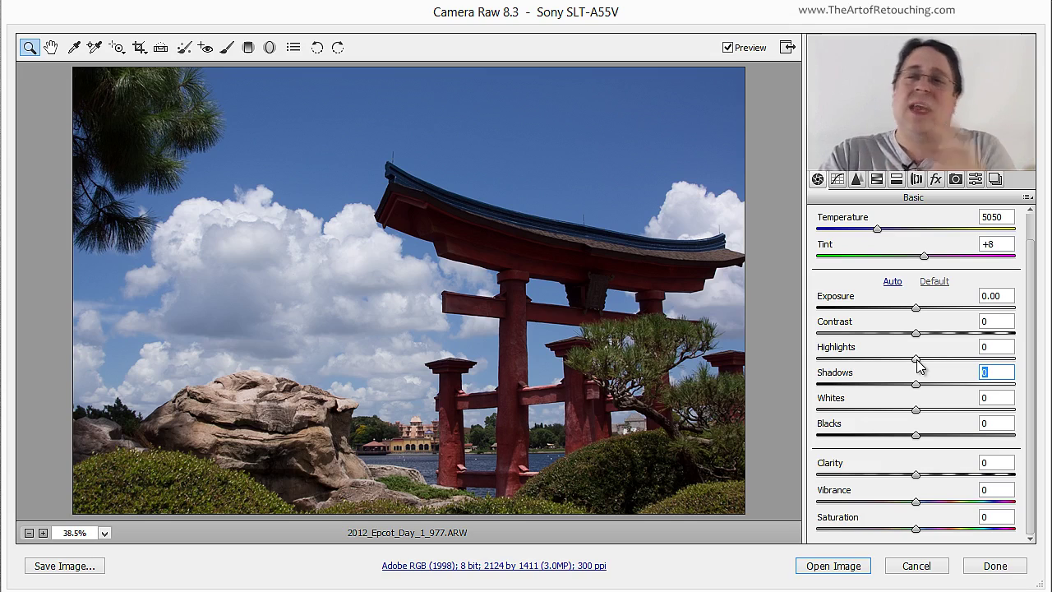
drag(917, 360, 1040, 362)
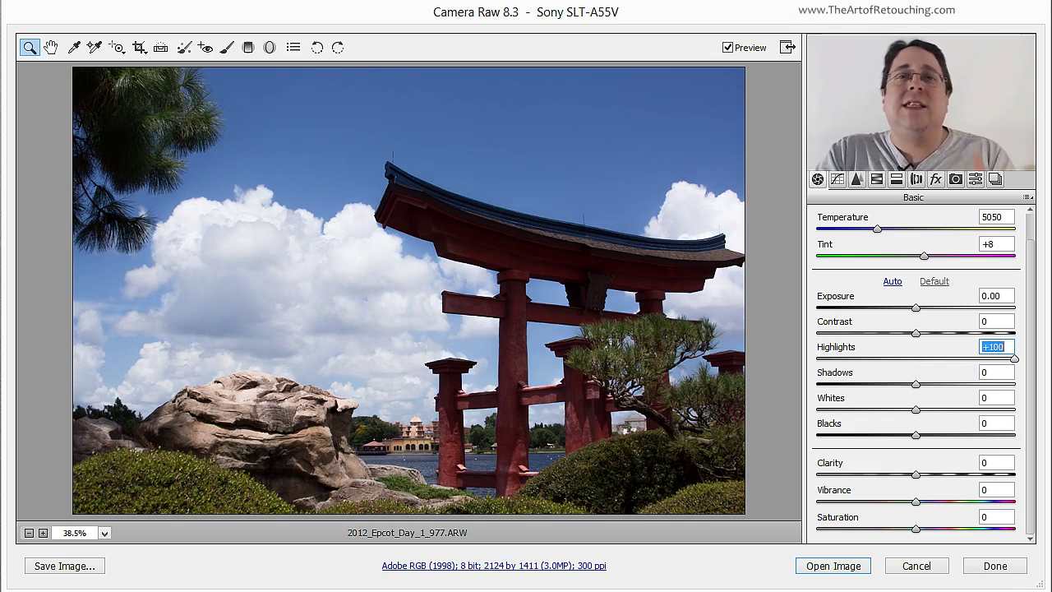
drag(1014, 359, 795, 372)
text(0)
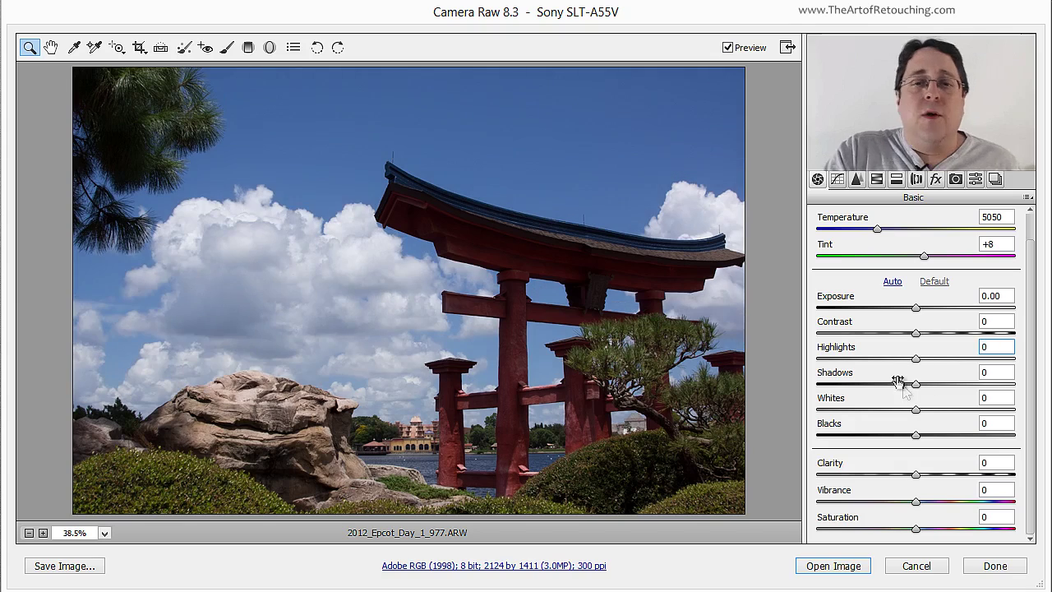
click(904, 336)
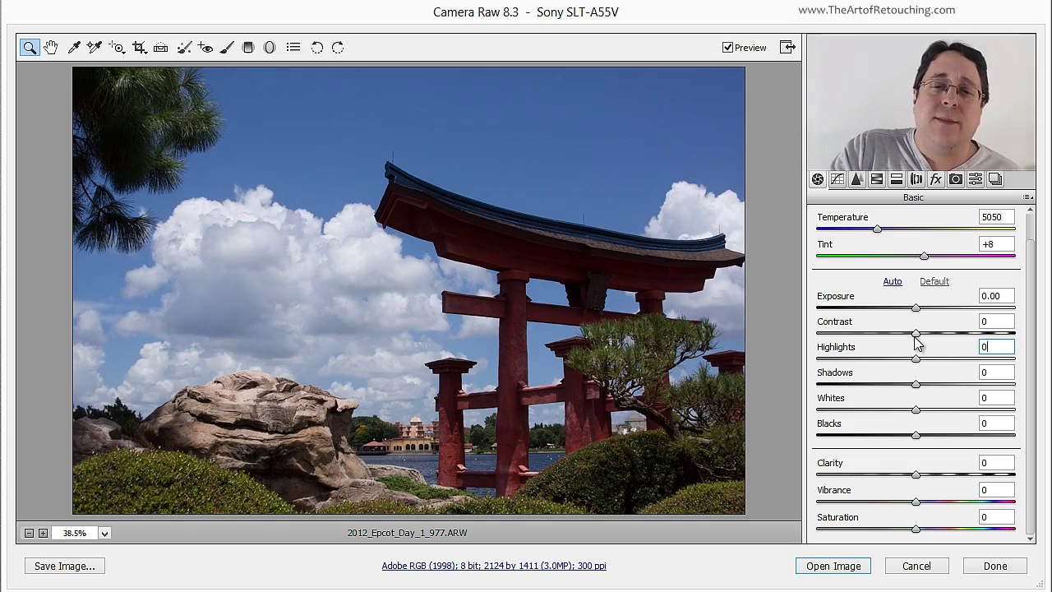
drag(916, 333, 1030, 346)
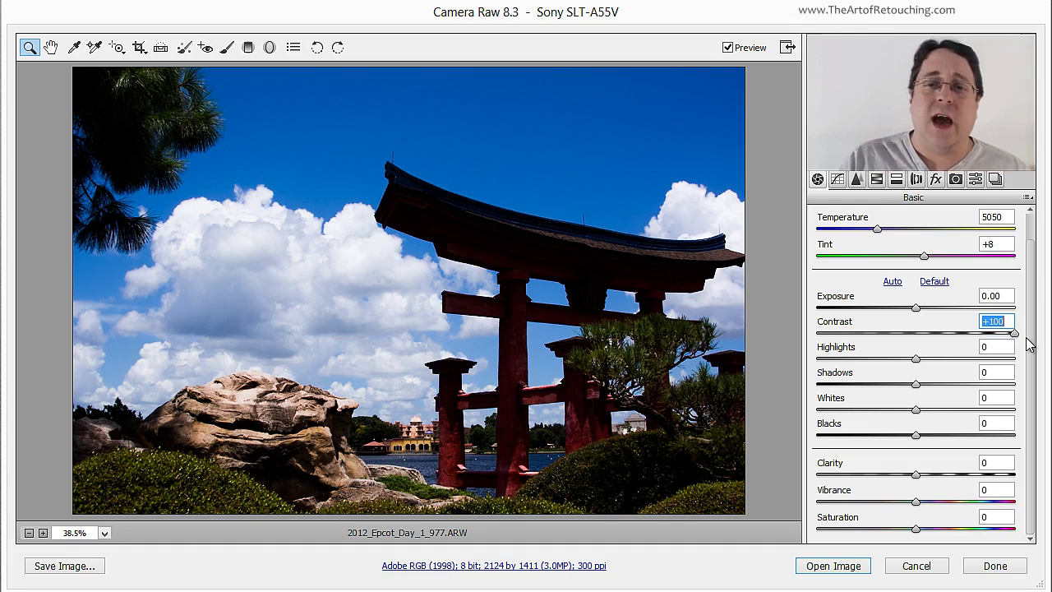
text(0)
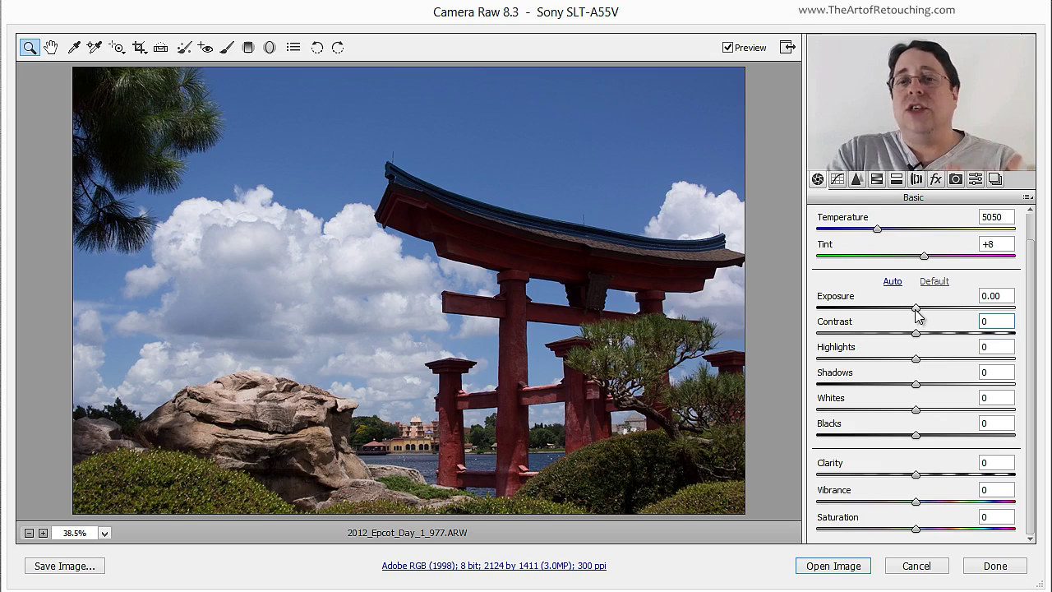
mouse_move(917, 312)
mouse_down()
mouse_move(964, 310)
mouse_move(895, 318)
mouse_move(917, 312)
mouse_up()
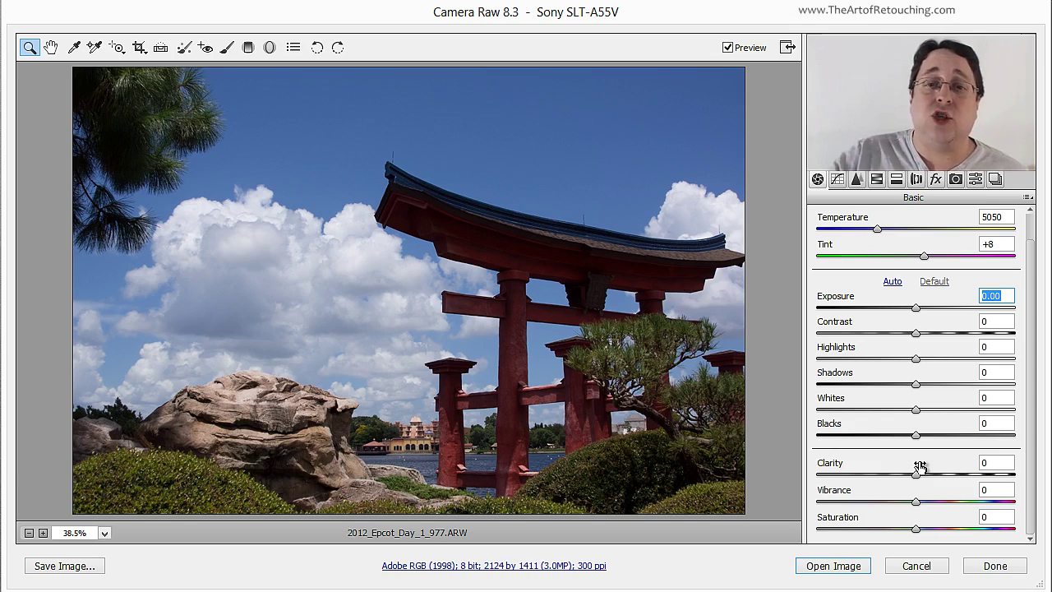
click(916, 384)
- Set the torii photo's Shadows to +43, Blacks to -29 and Highlights to +34
drag(918, 388, 1050, 383)
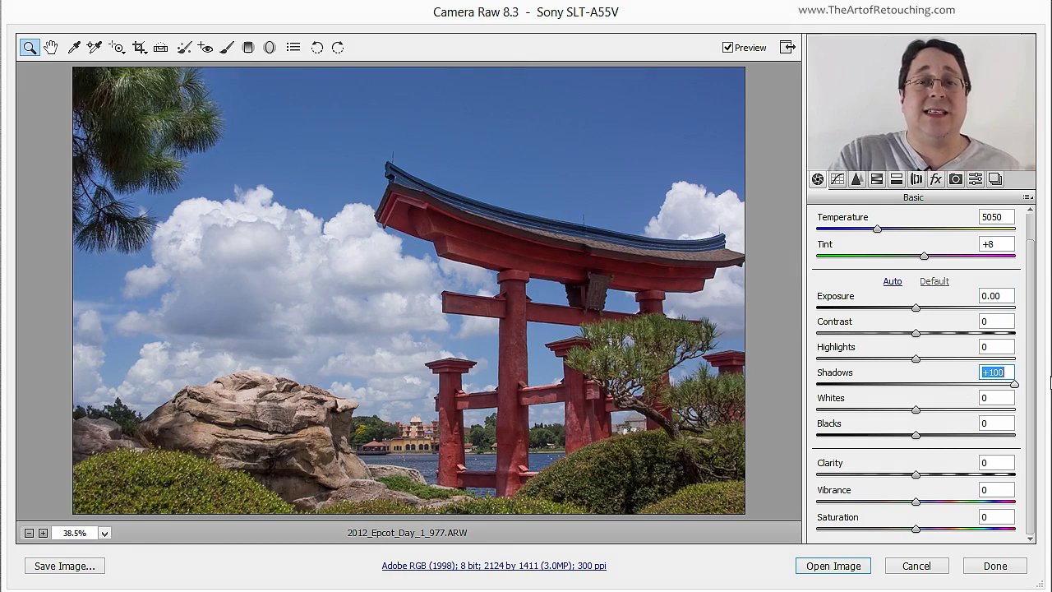
drag(1051, 382, 960, 387)
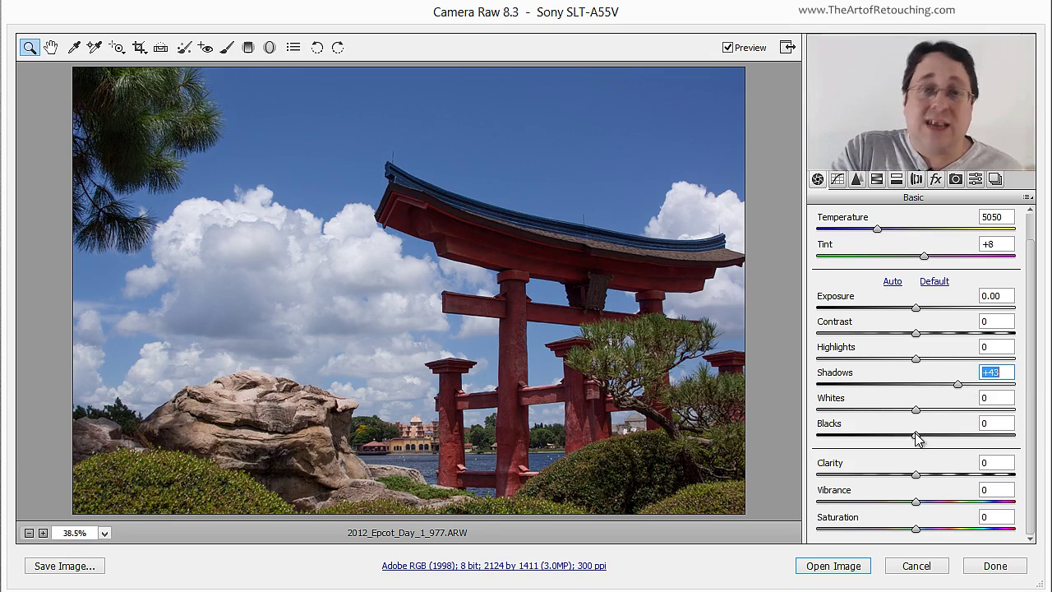
drag(918, 440, 889, 440)
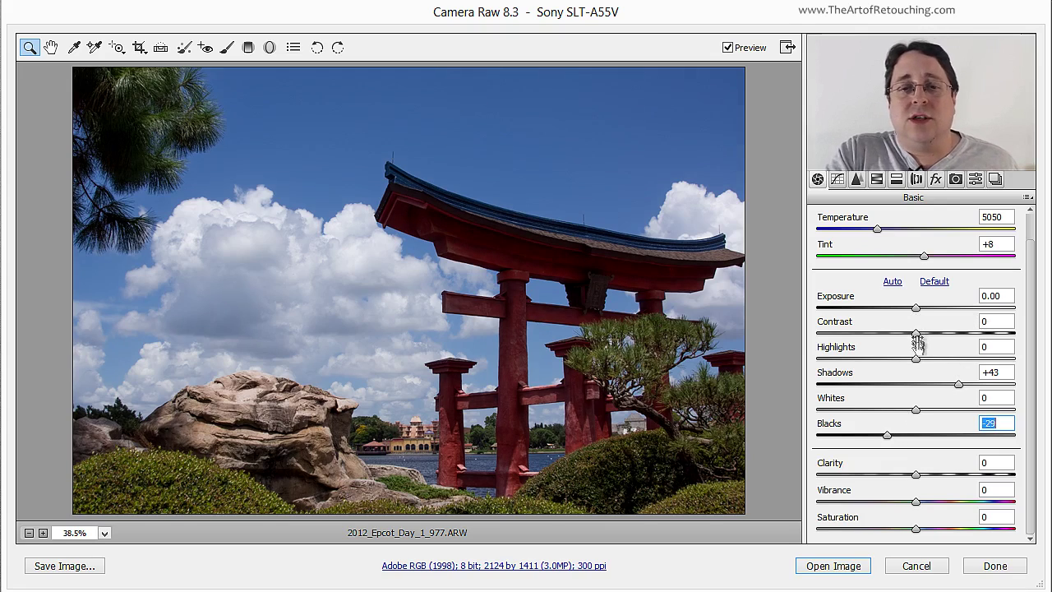
drag(918, 362, 951, 361)
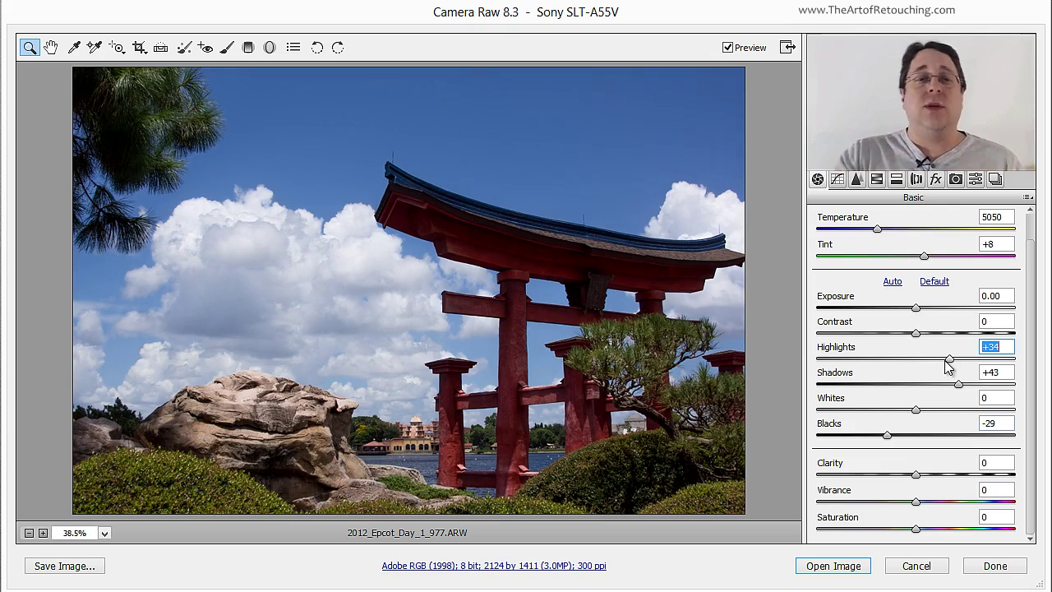
- Toggle Preview off and on twice to compare, ending with the edits showing
click(743, 49)
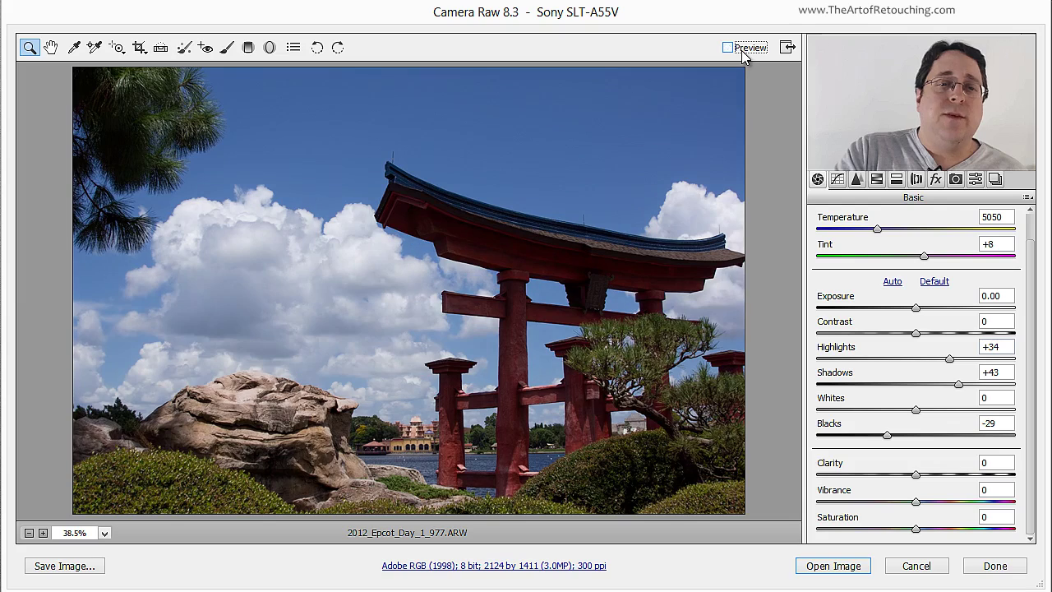
click(740, 49)
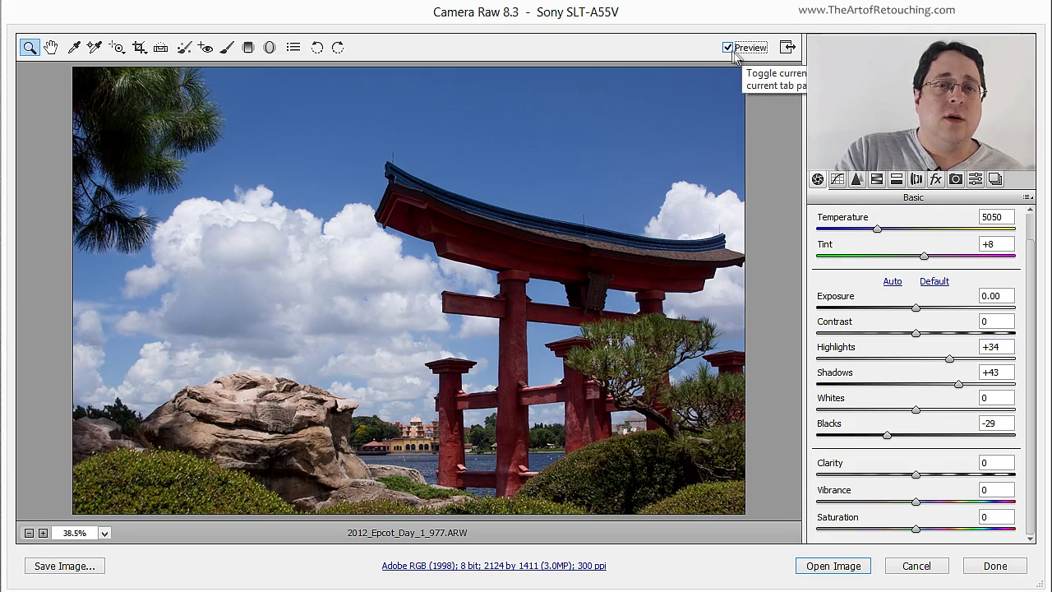
click(729, 48)
click(728, 48)
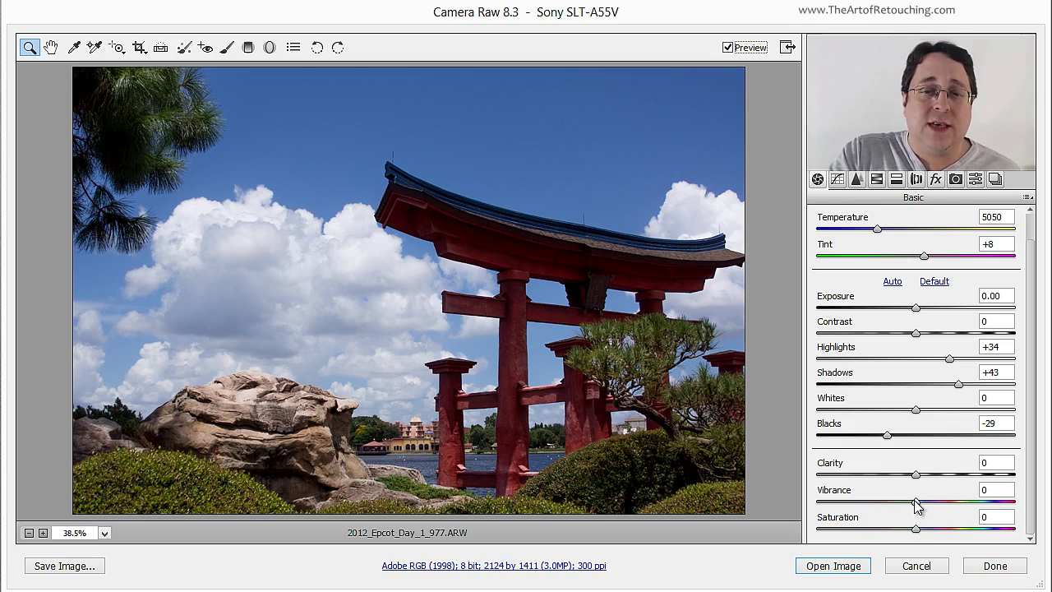
drag(918, 506, 1039, 545)
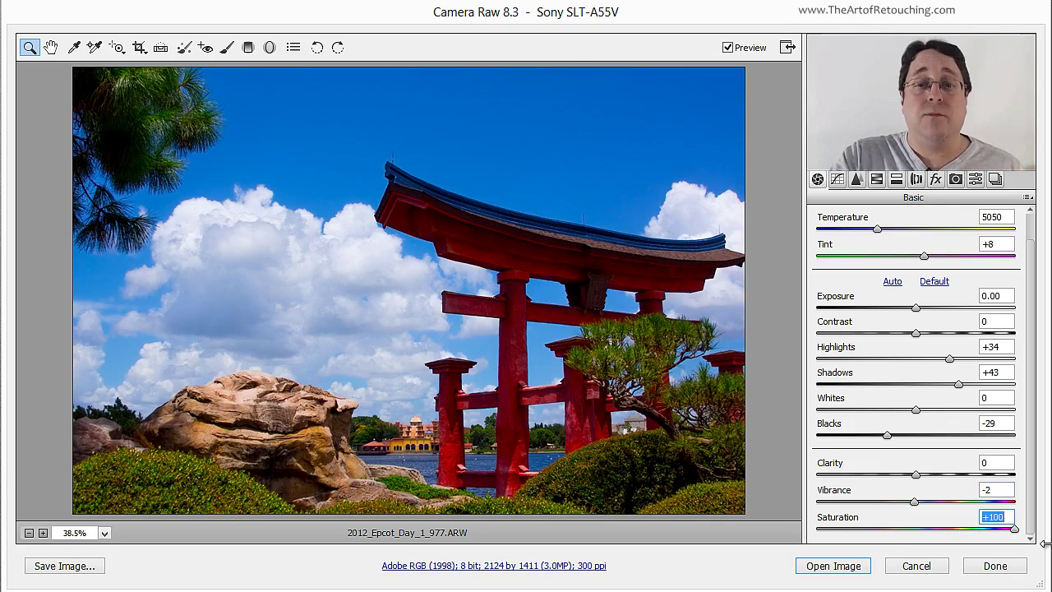
text(0)
key(shift+Tab)
text(0)
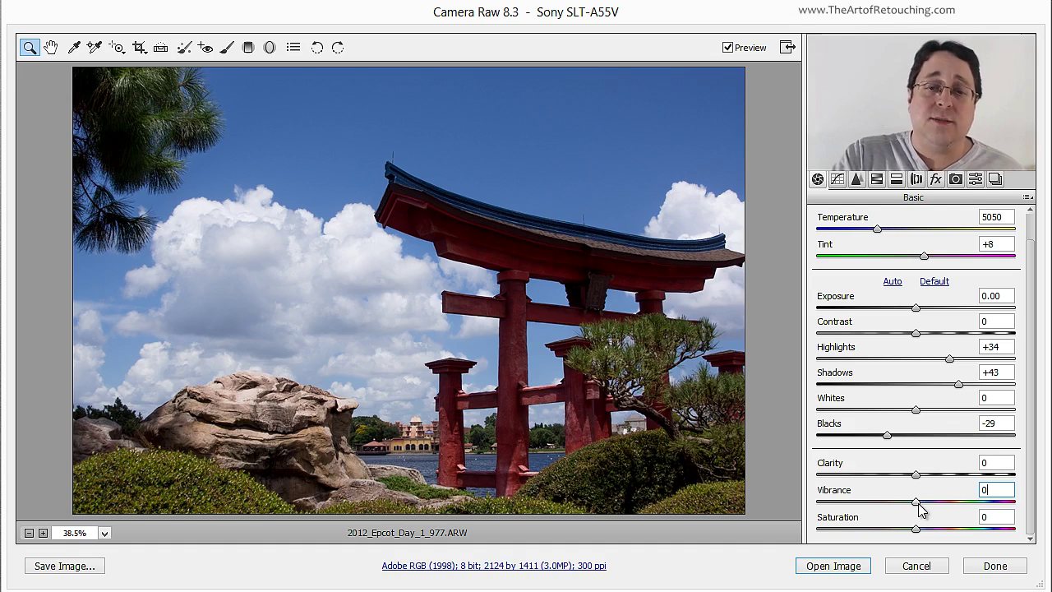
mouse_move(919, 504)
mouse_down()
mouse_move(1035, 511)
mouse_move(916, 512)
mouse_move(935, 523)
mouse_move(918, 524)
mouse_up()
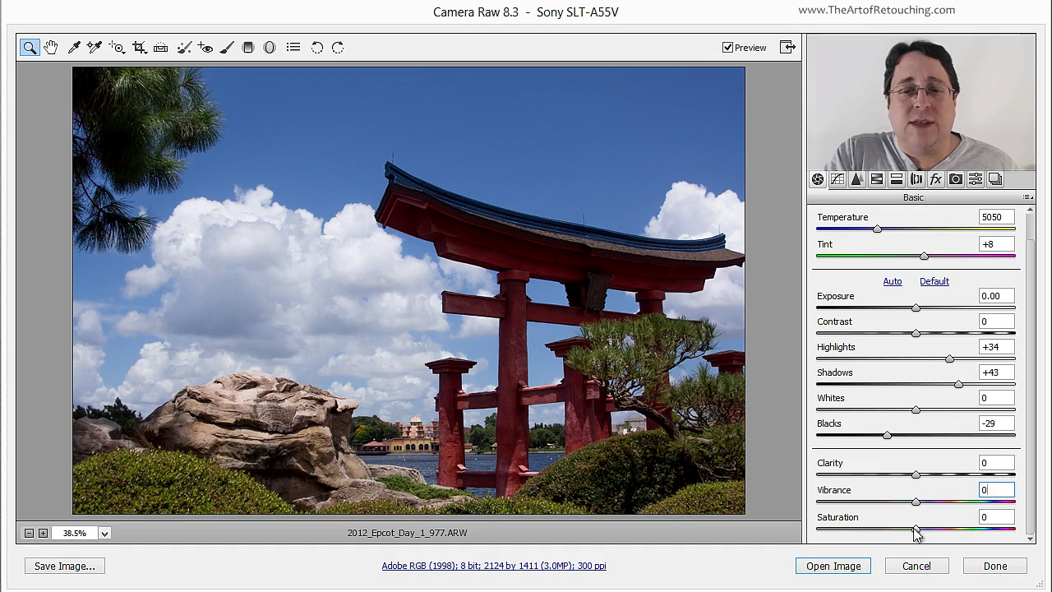
click(918, 528)
- Lower Vibrance to -28 and raise Saturation to +52 on the torii photo
mouse_move(918, 533)
mouse_down()
mouse_move(952, 540)
mouse_move(917, 547)
mouse_move(1017, 534)
mouse_move(919, 529)
mouse_up()
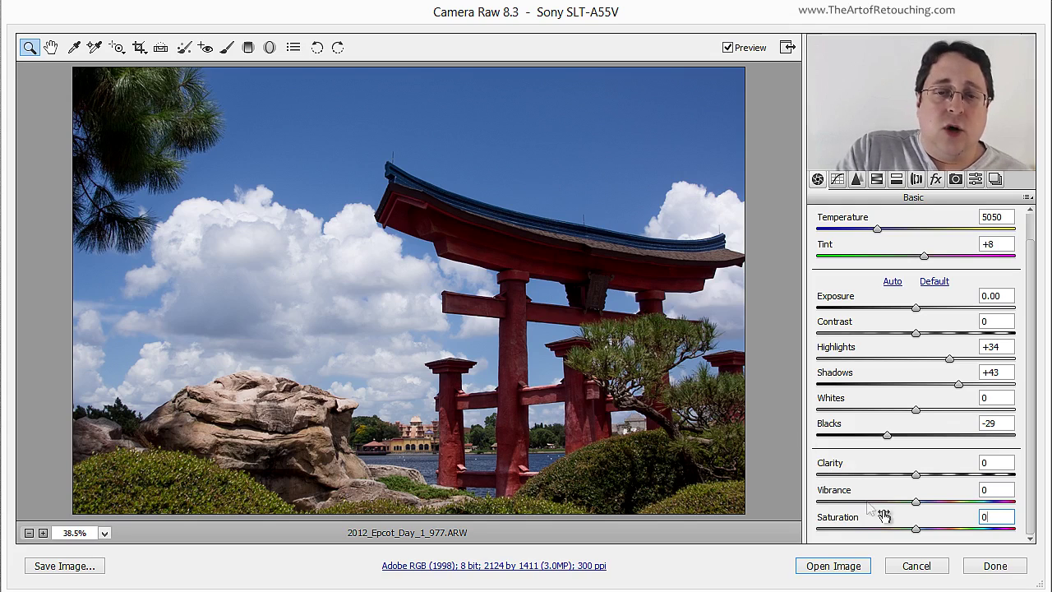
drag(917, 503, 887, 503)
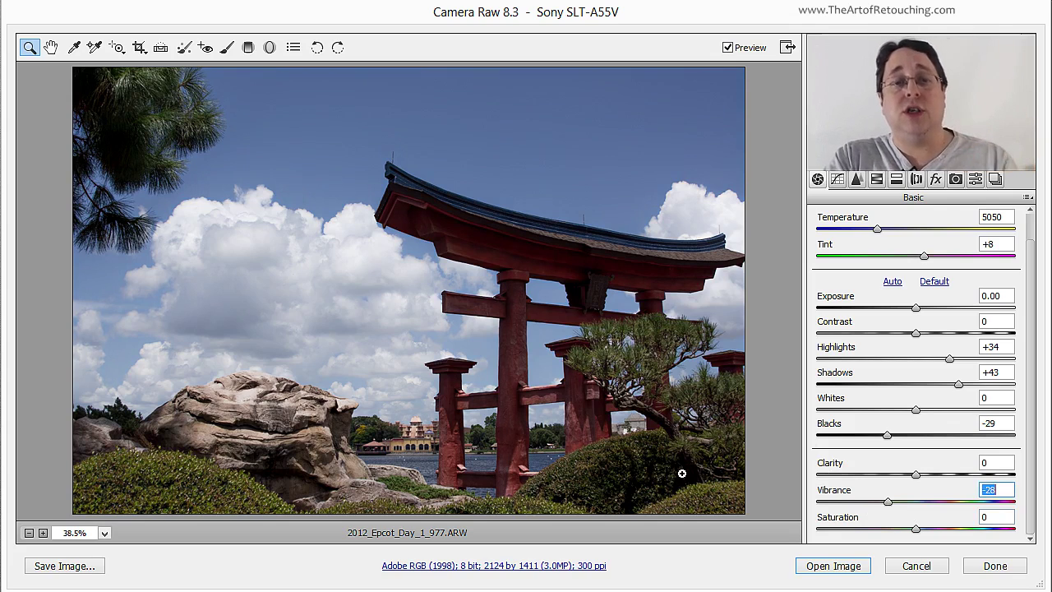
drag(916, 529, 969, 547)
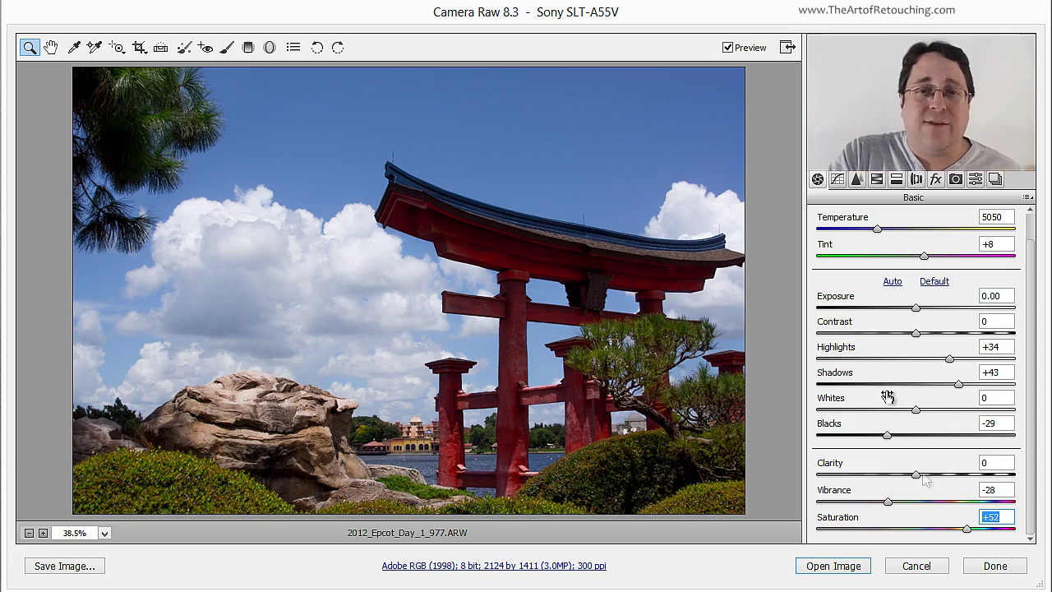
- Toggle Preview to compare before and after, ending on the unedited original
click(729, 48)
click(753, 49)
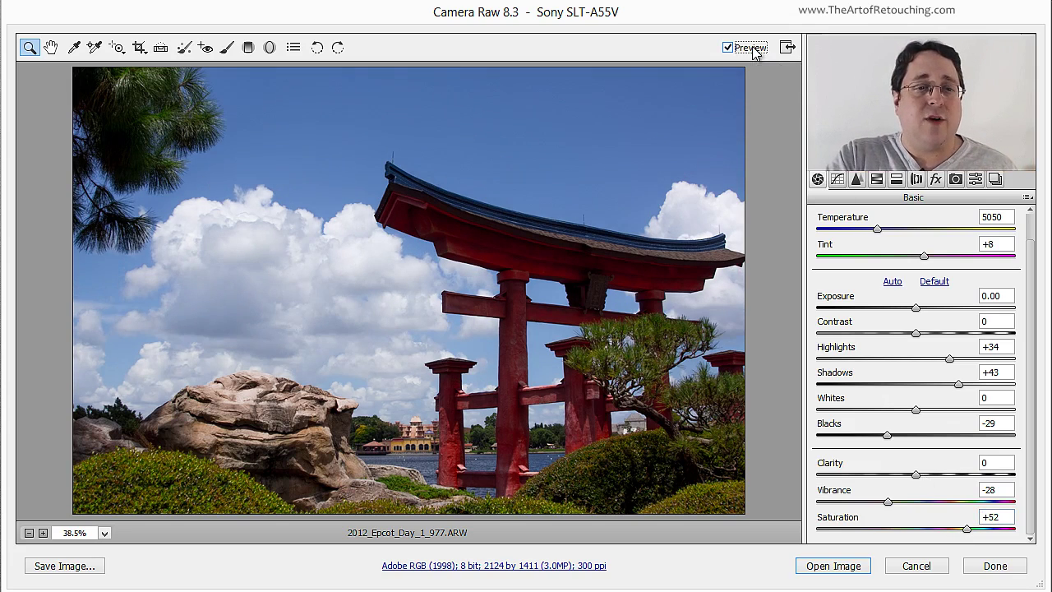
click(754, 50)
click(754, 49)
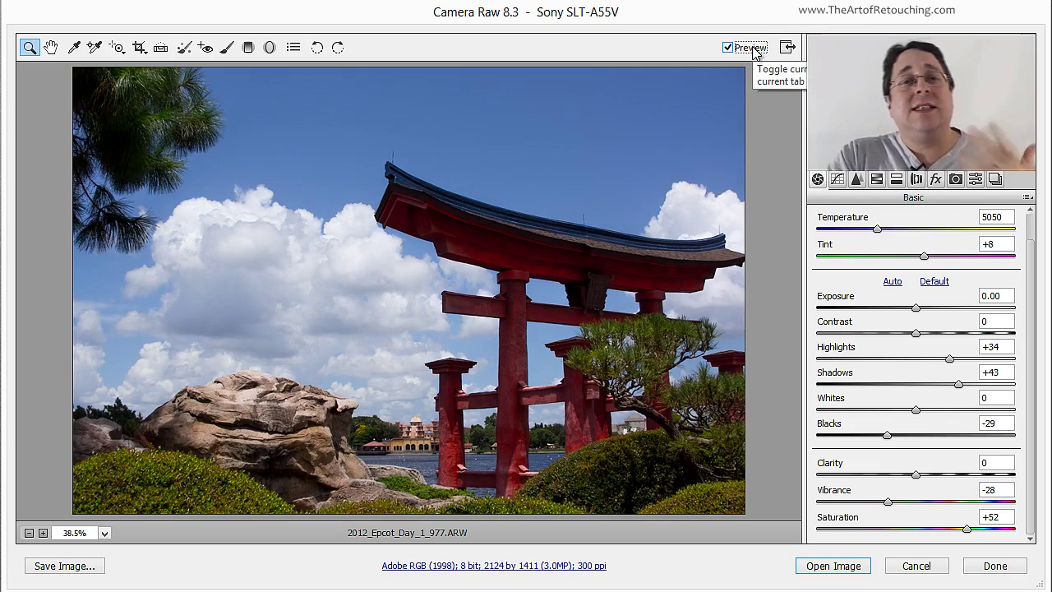
click(754, 49)
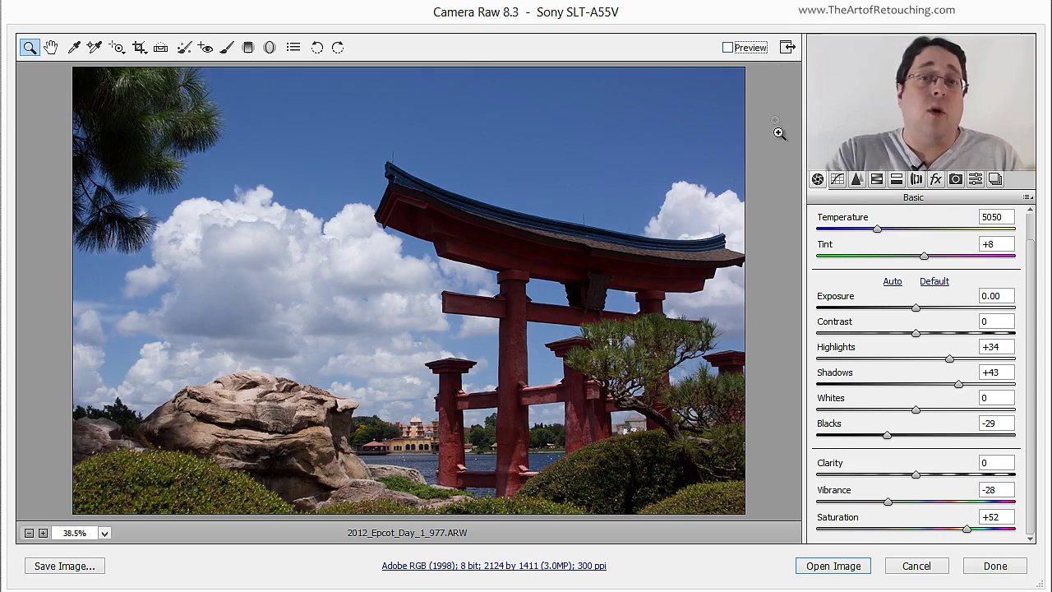
- Restore the edited torii preview and open the Workflow Options dialog
click(751, 50)
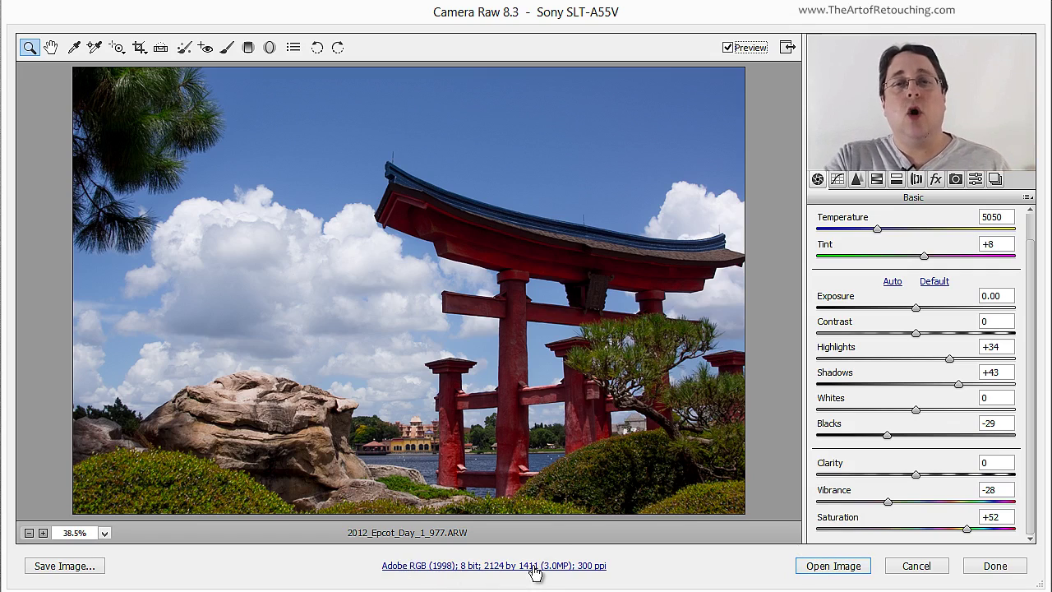
click(532, 567)
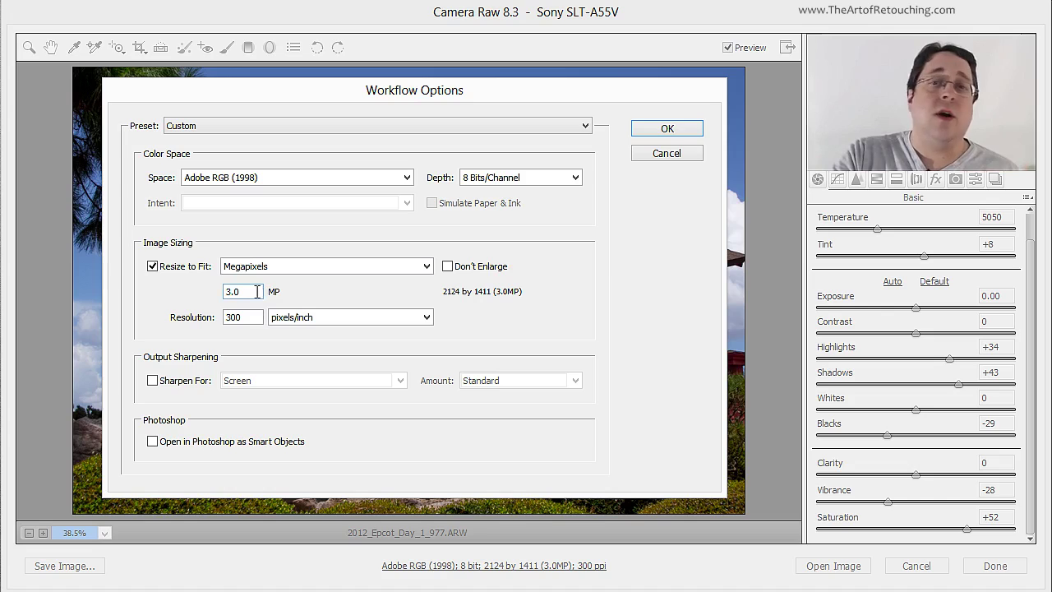
click(196, 266)
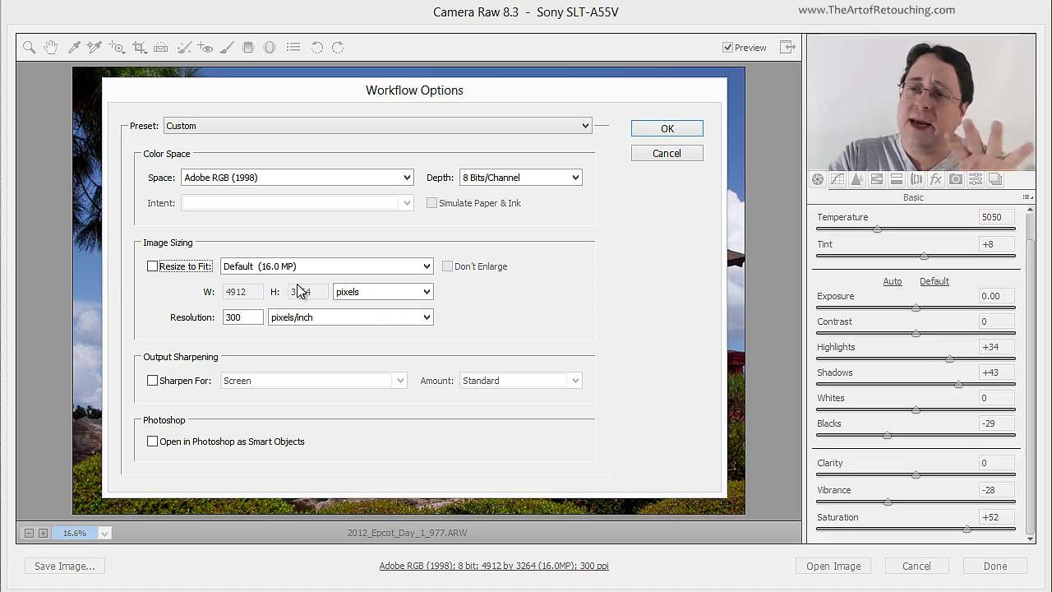
click(153, 266)
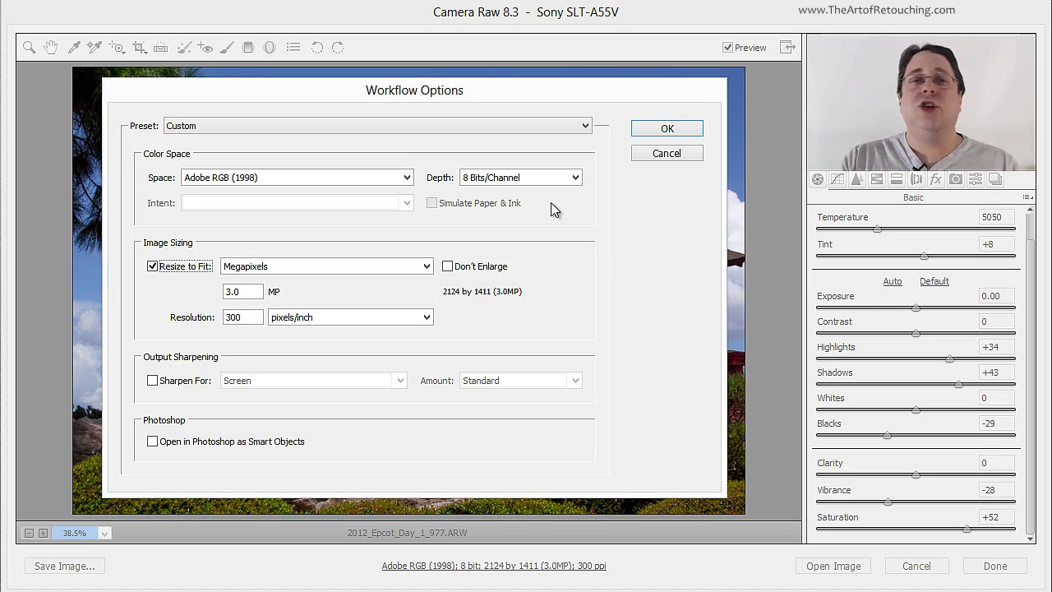
click(676, 131)
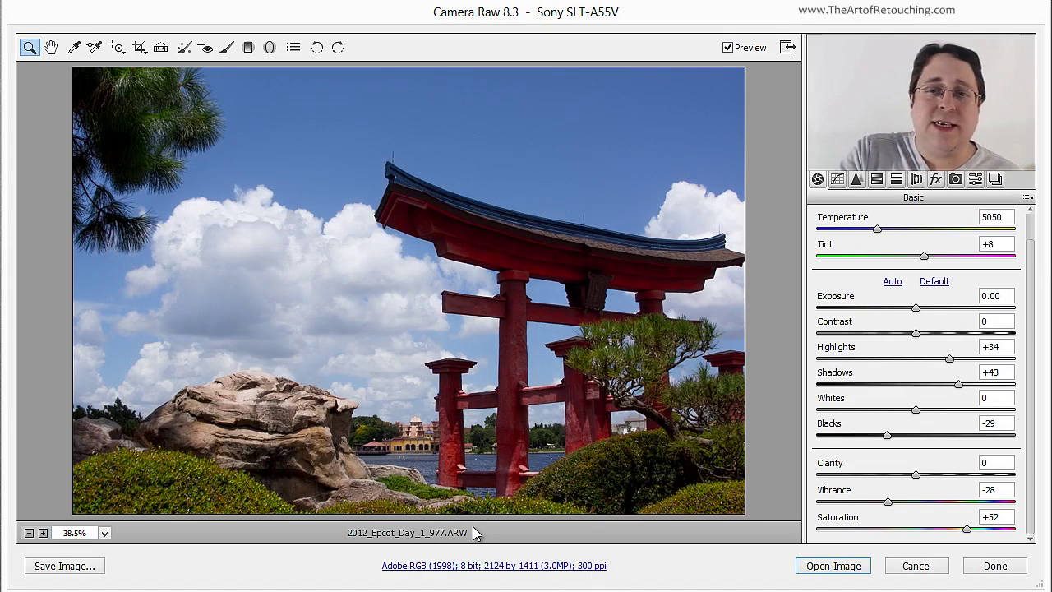
click(993, 567)
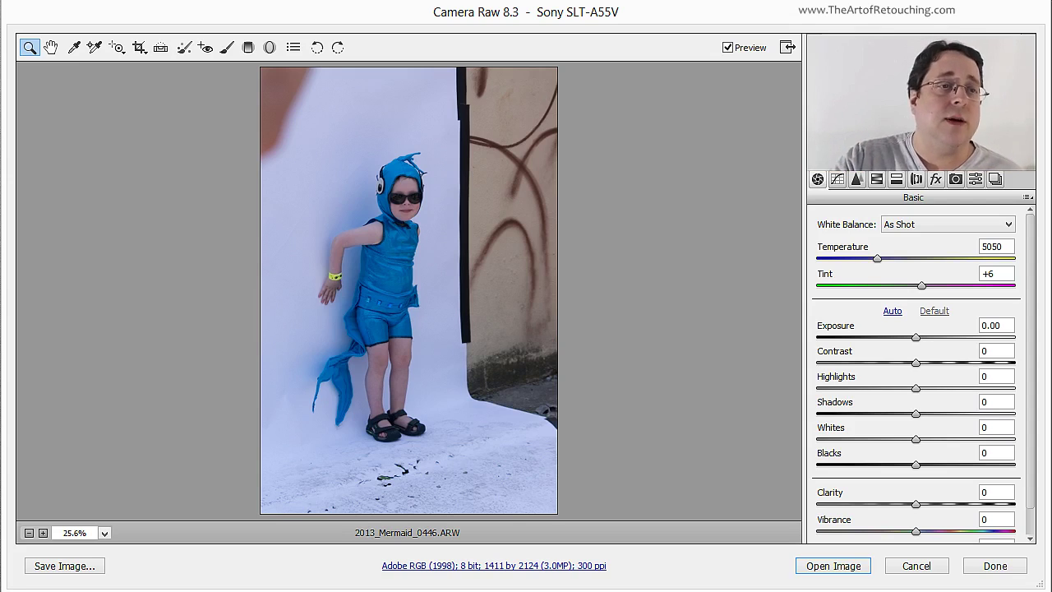
- Sample the mermaid photo's white backdrop with the White Balance Tool, reaching Temperature 8000, Tint -19
click(76, 47)
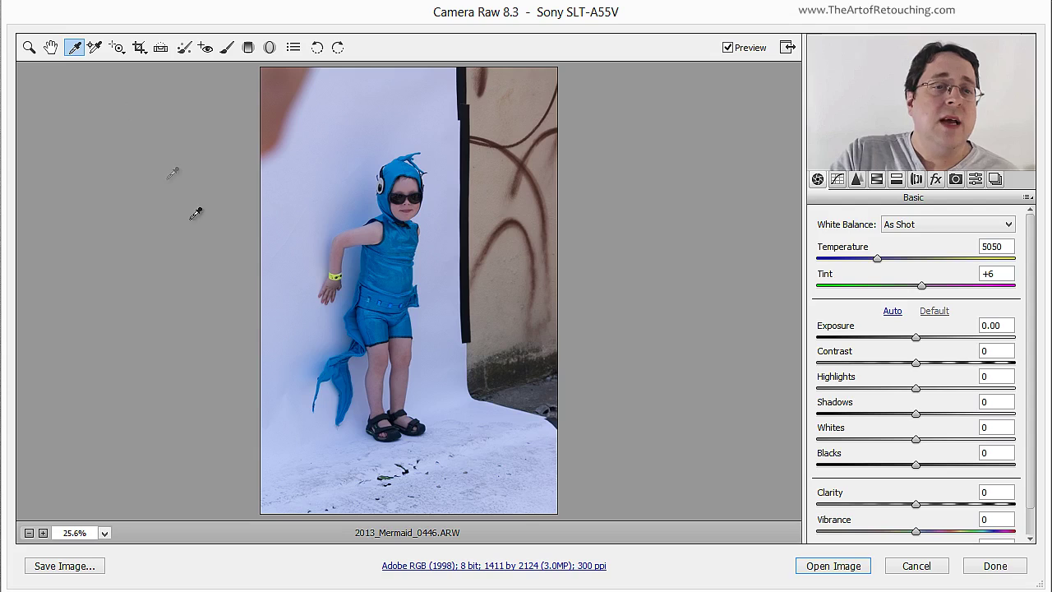
click(391, 115)
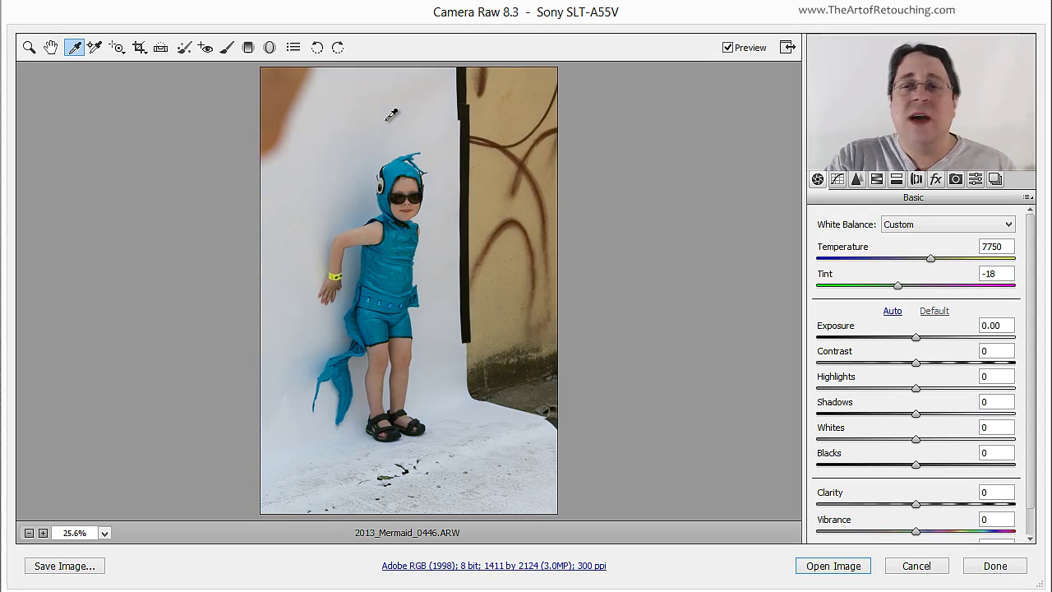
click(470, 127)
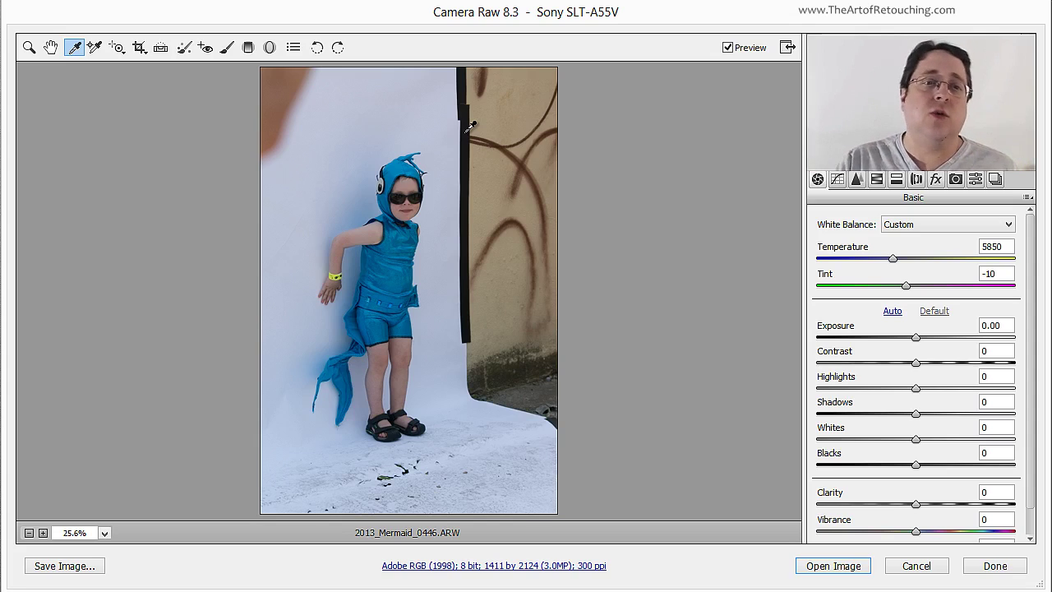
click(356, 122)
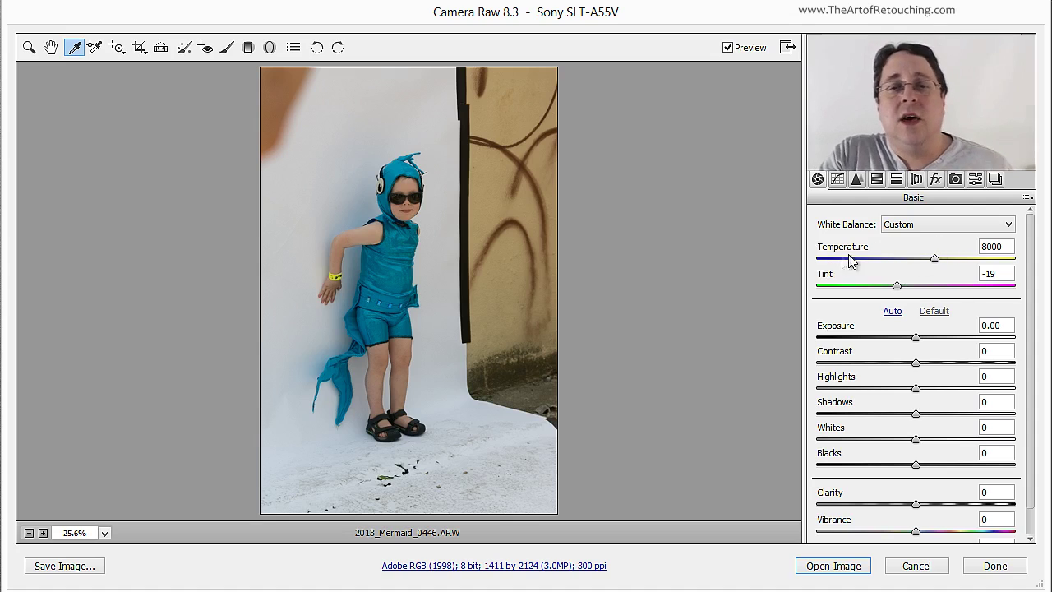
click(935, 260)
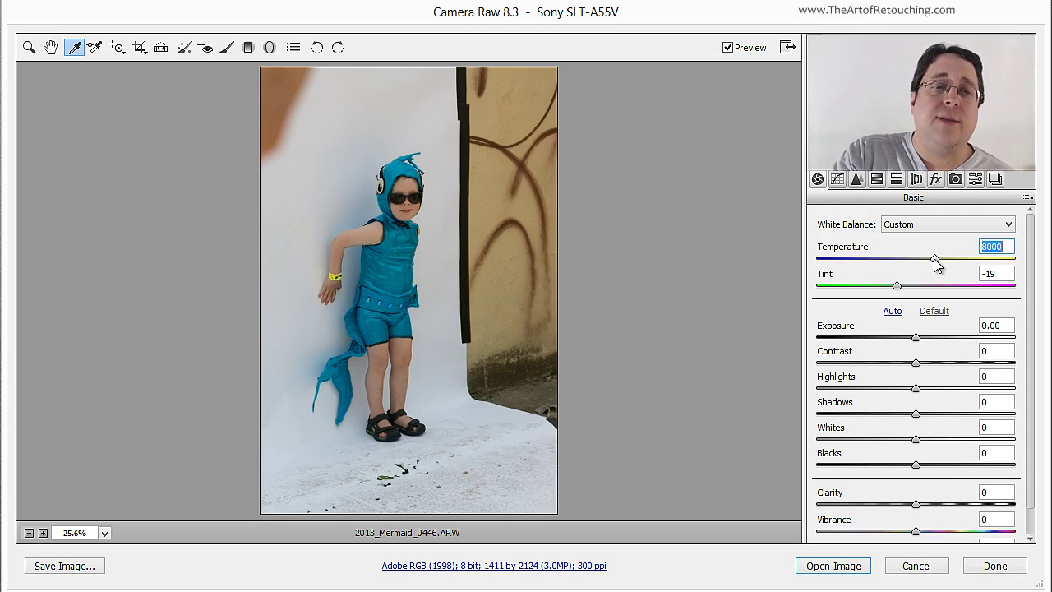
- Try extreme Temperature and Tint values, then reset Tint and return white balance to As Shot
mouse_move(936, 260)
mouse_down()
mouse_move(866, 256)
mouse_move(995, 257)
mouse_move(839, 258)
mouse_move(968, 259)
mouse_move(936, 260)
mouse_up()
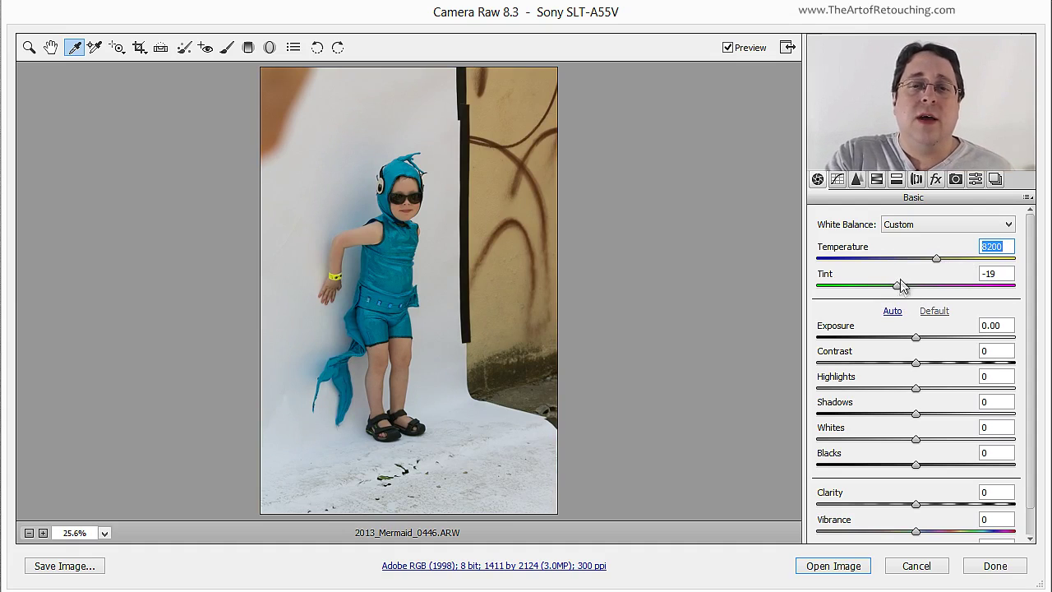
drag(898, 286, 1049, 289)
double_click(1014, 286)
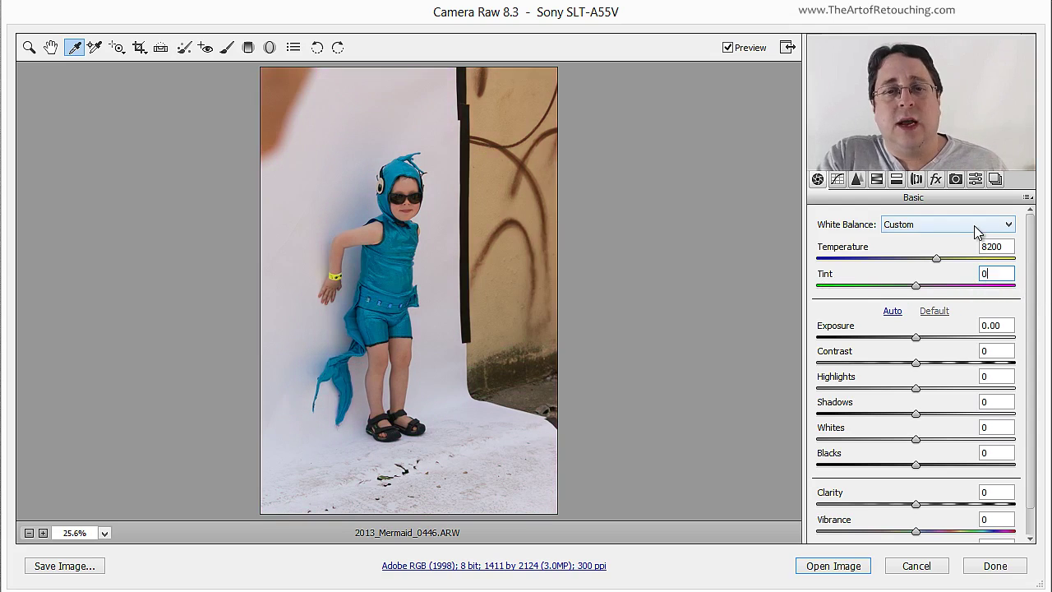
click(977, 227)
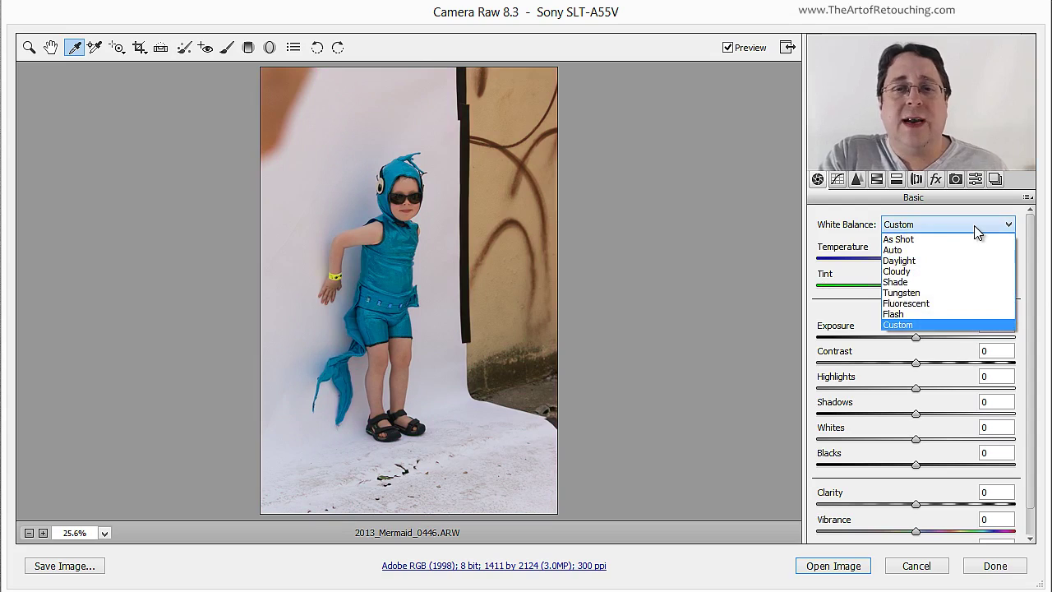
click(918, 241)
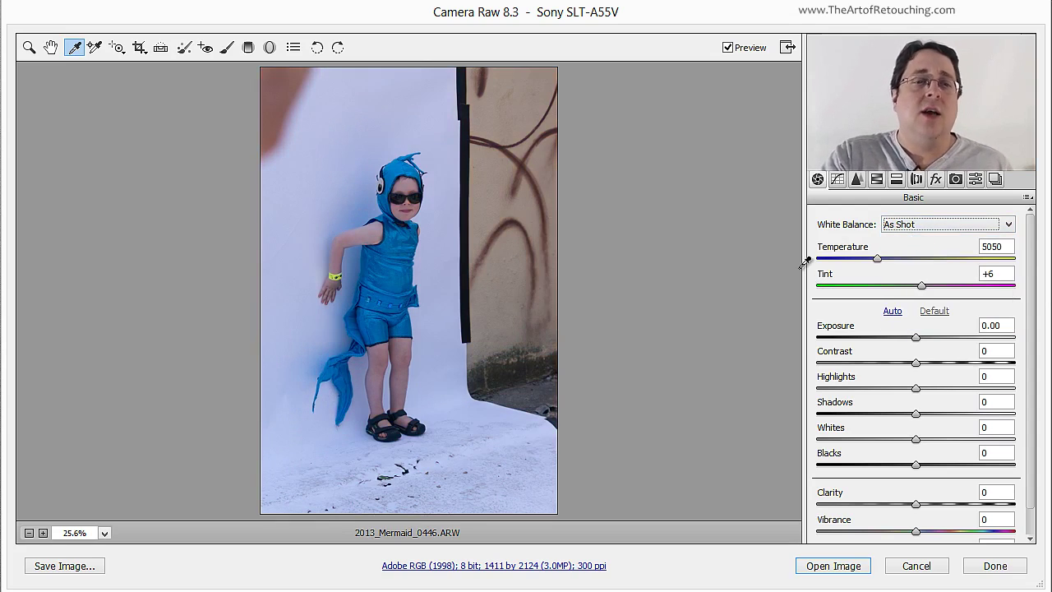
- Resample the white backdrop and fine-tune white balance to Temperature 8900, Tint +3
click(75, 46)
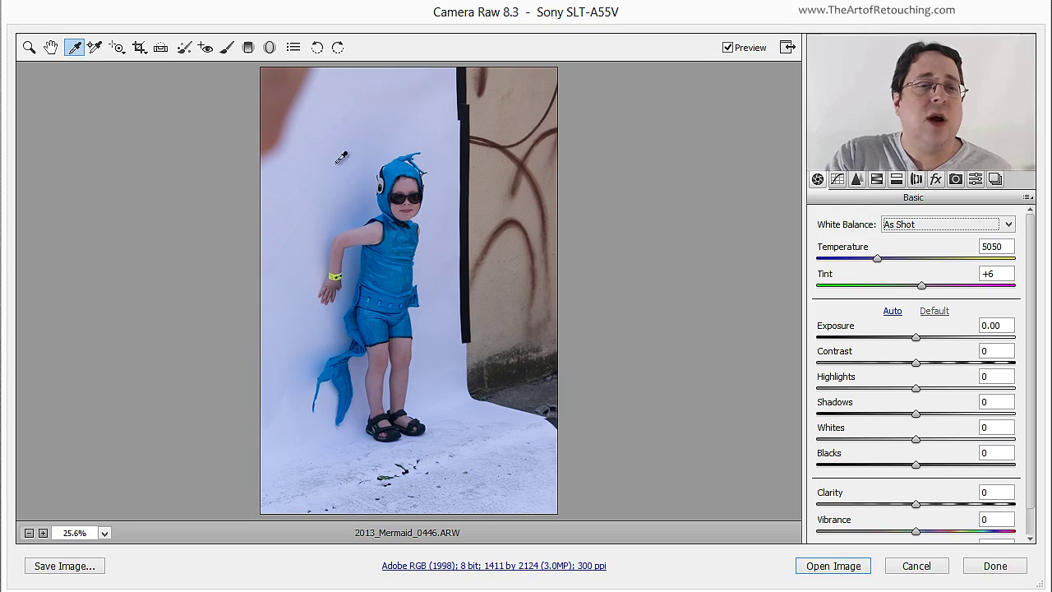
click(338, 128)
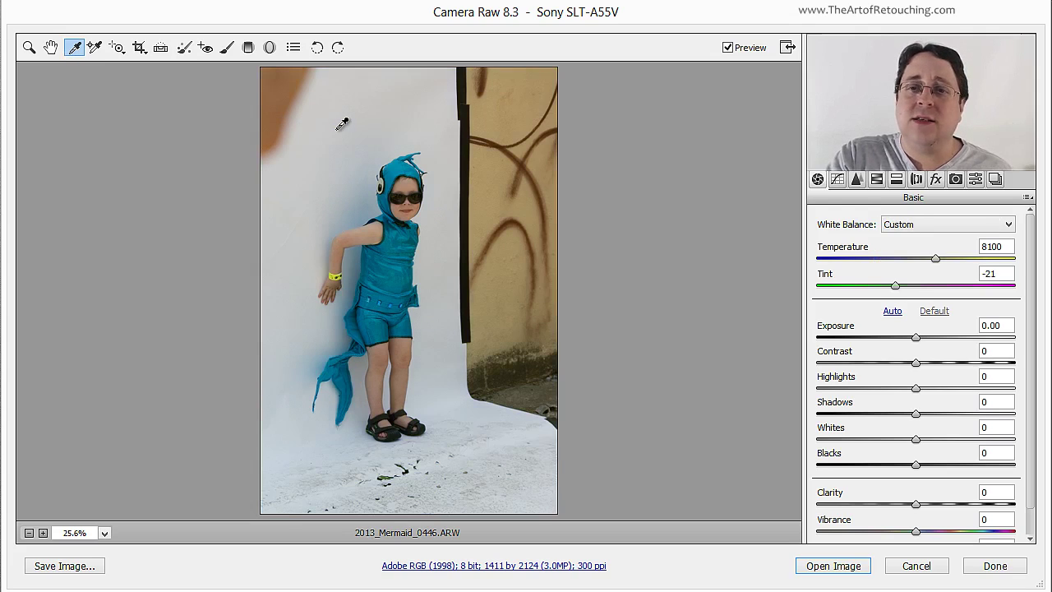
drag(935, 259, 946, 261)
drag(896, 286, 920, 294)
click(917, 441)
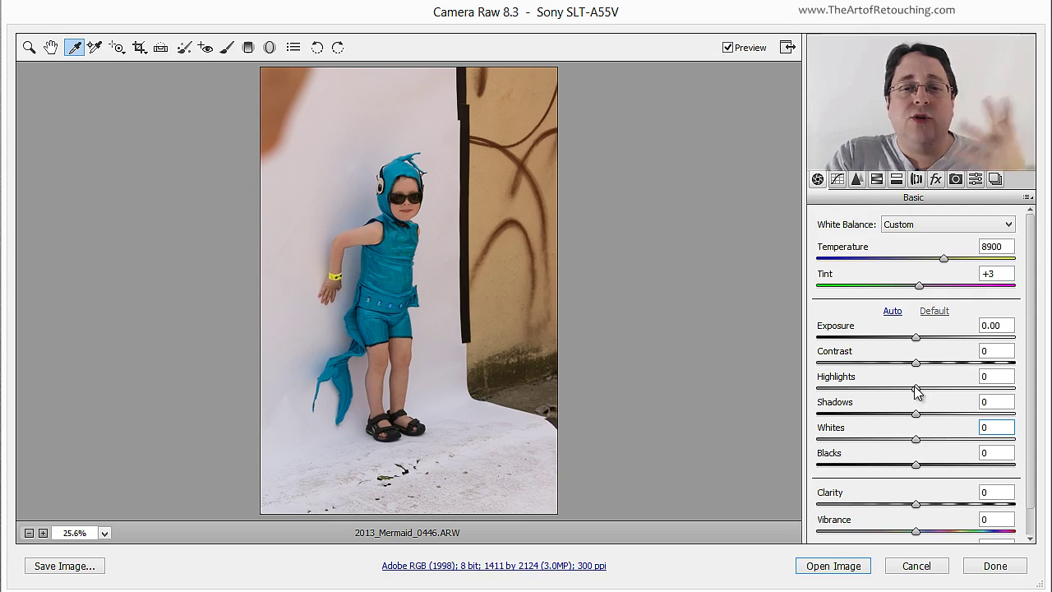
- Set Highlights +55, Whites +53, Blacks -26, Shadows +16 and Temperature 8100 on the mermaid photo
drag(921, 395, 974, 396)
drag(914, 437, 969, 439)
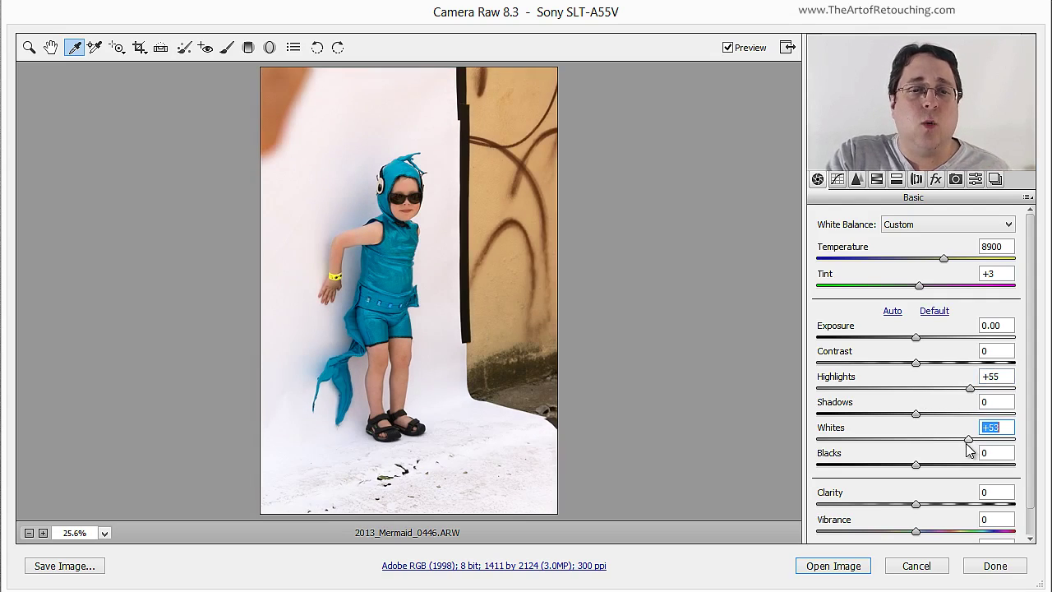
drag(917, 466, 890, 466)
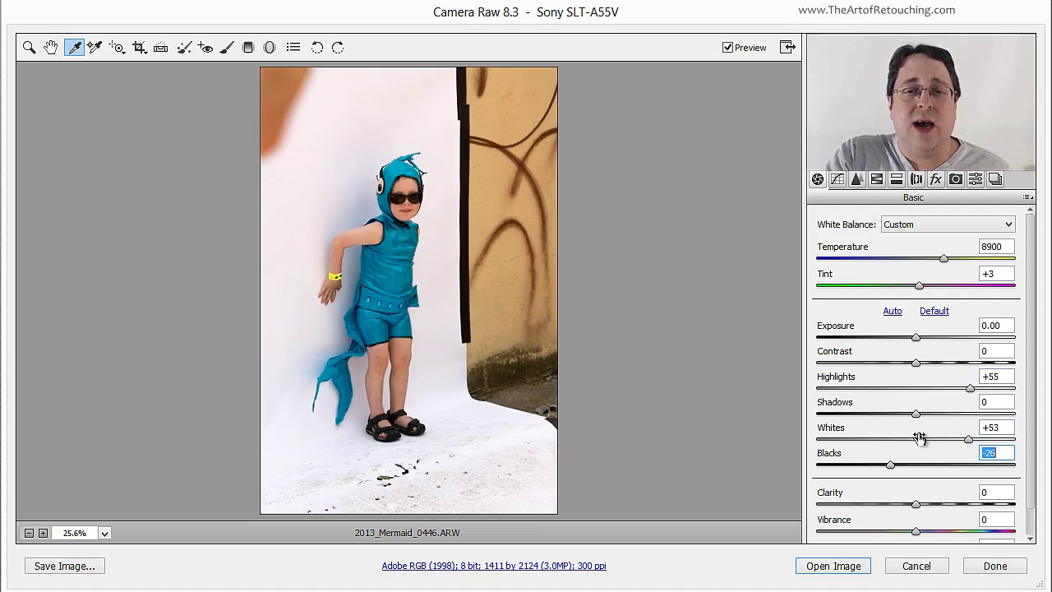
drag(917, 415, 932, 415)
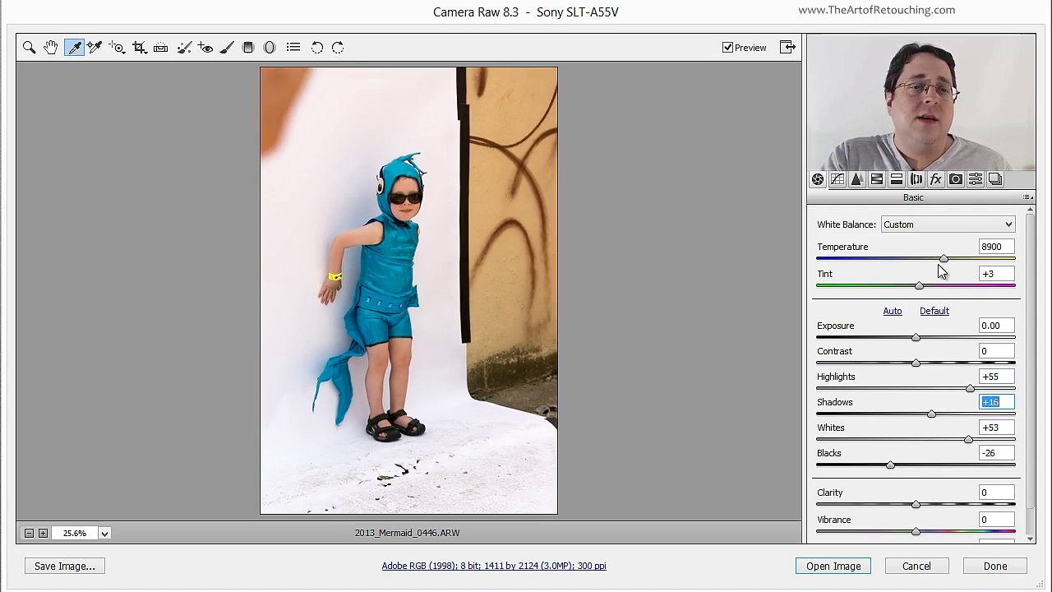
mouse_move(944, 260)
mouse_down()
mouse_move(880, 261)
mouse_move(959, 266)
mouse_move(921, 263)
mouse_move(942, 263)
mouse_move(935, 269)
mouse_up()
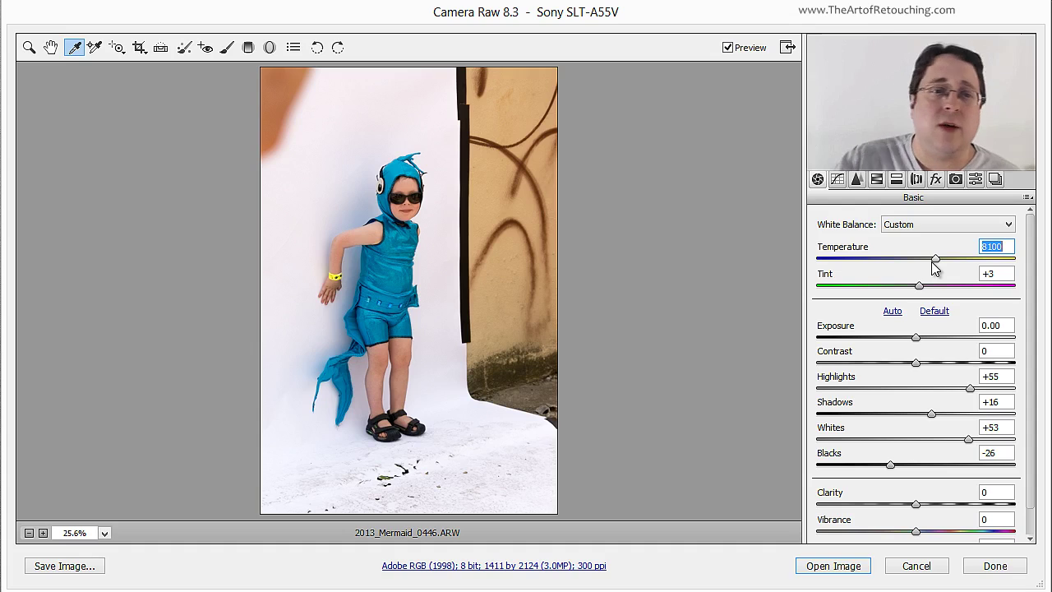
key(z)
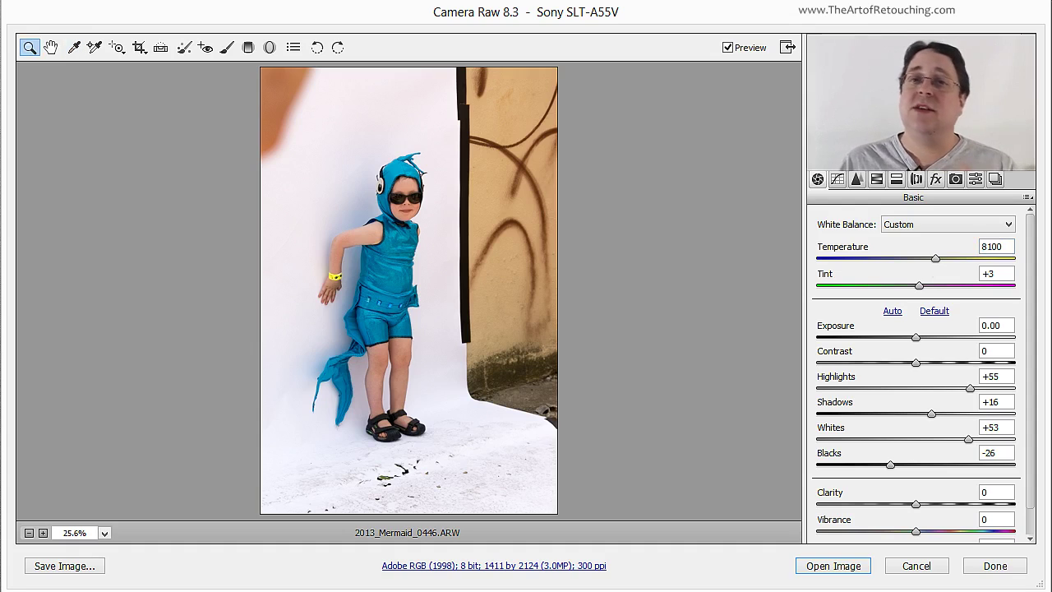